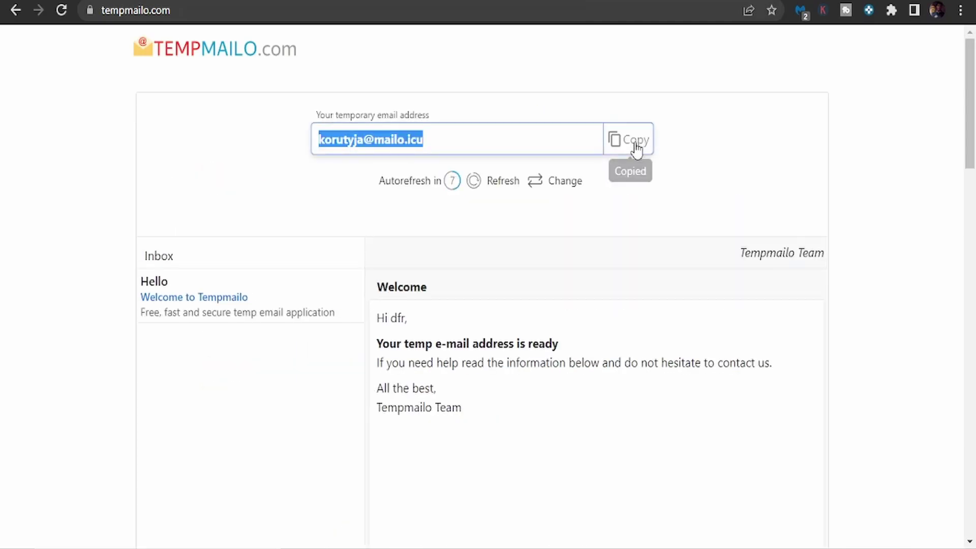
Step: Fill the DropGalaxy signup form with the pasted Tempmailo address, a username and matching passwords
right_click(519, 233)
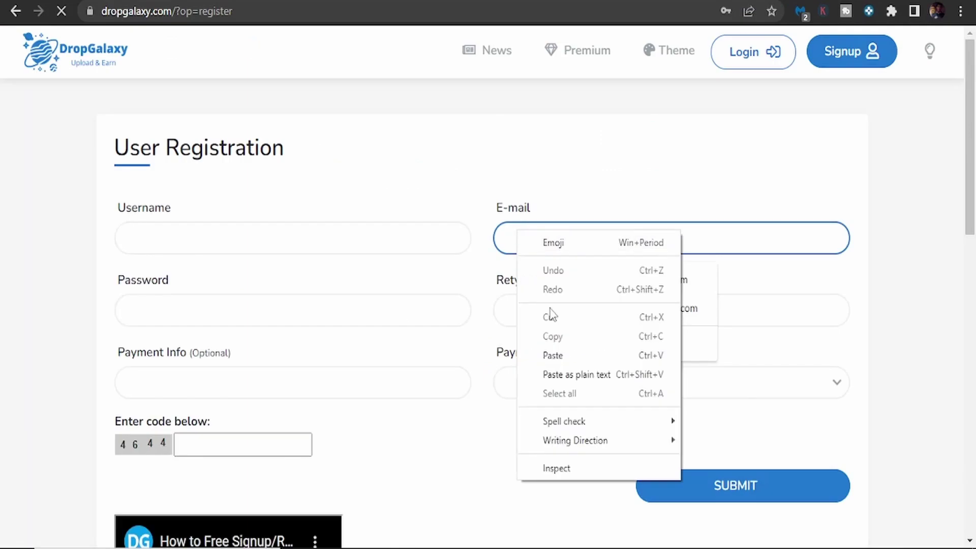
click(553, 356)
click(373, 242)
click(171, 307)
click(585, 319)
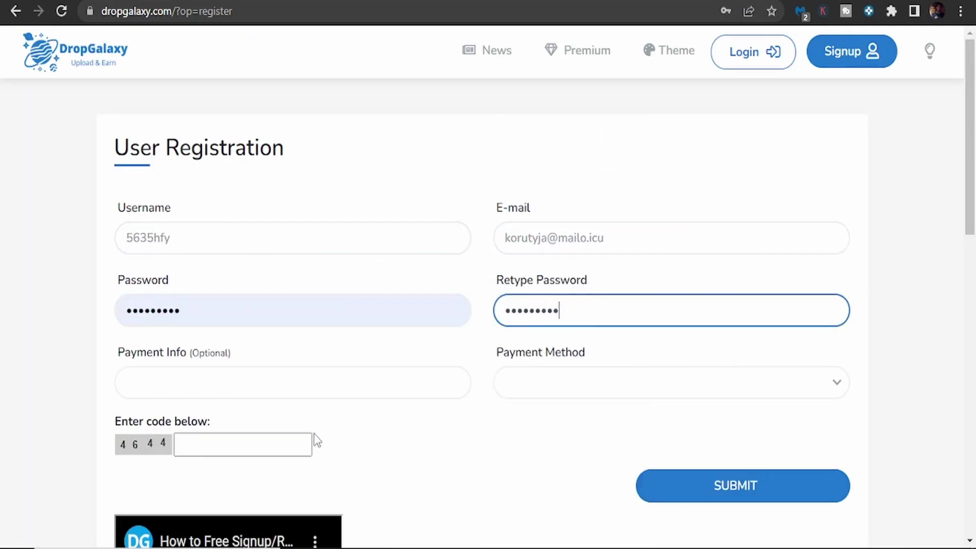
Step: Submit the registration, check the account-created message, and bring up the Tempail page
click(782, 497)
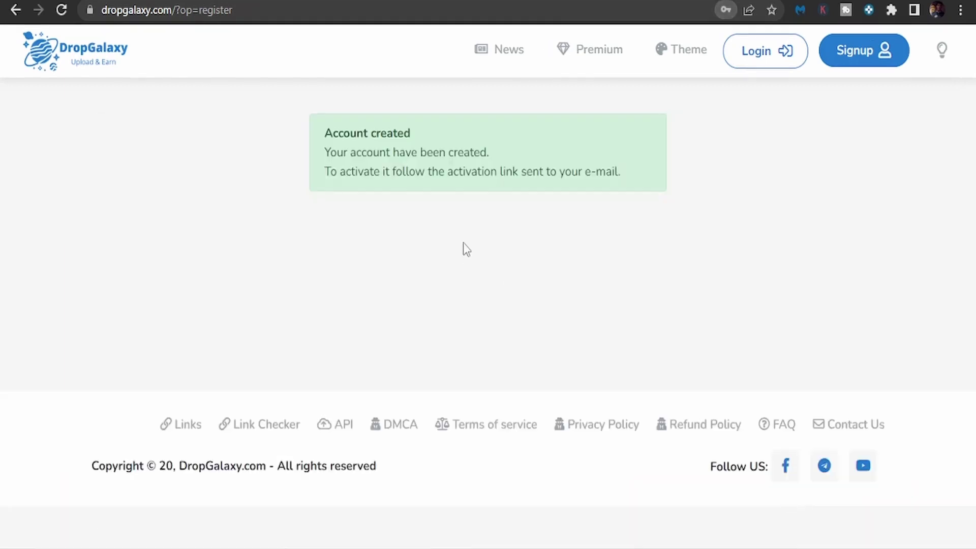
drag(597, 184, 418, 157)
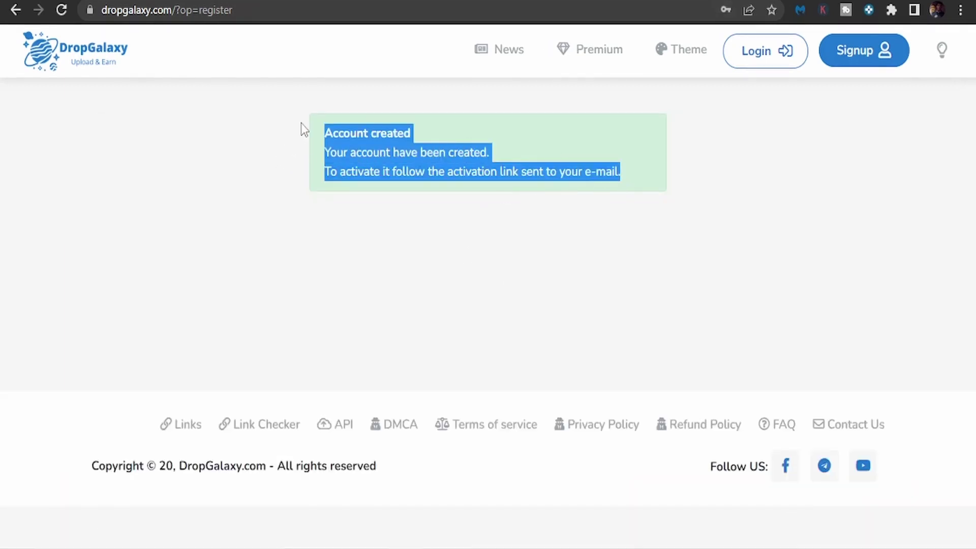
click(664, 4)
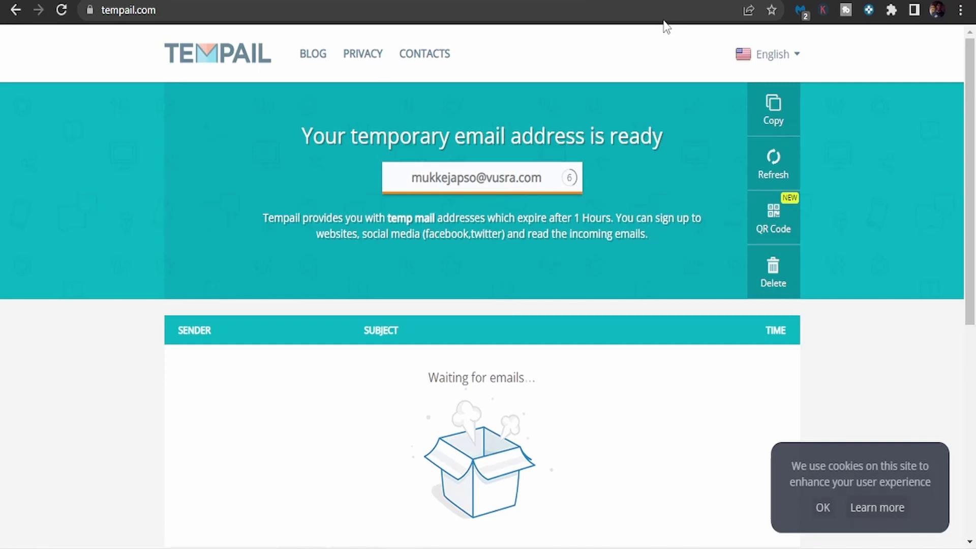
scroll(380, 441, down, 5)
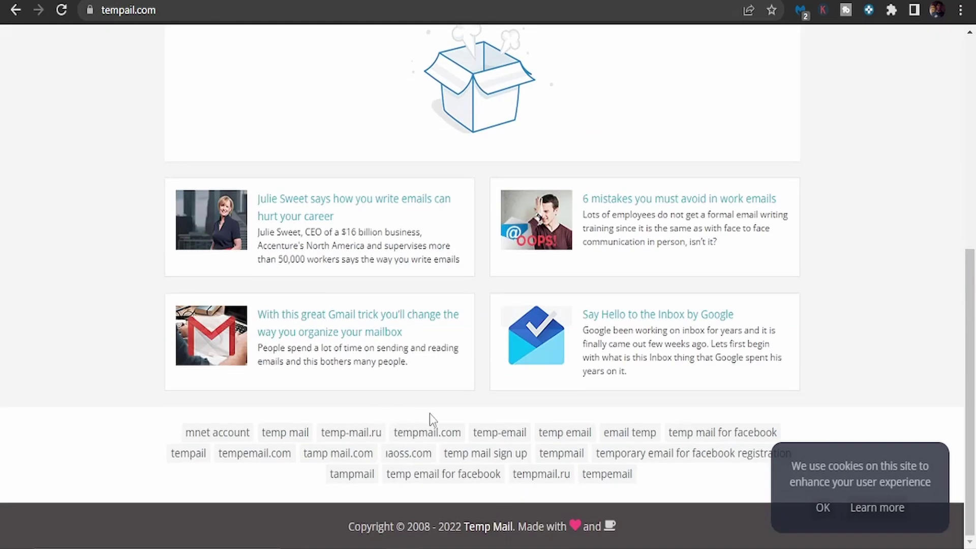
Step: Accept Tempail's cookie notice and copy the temporary email address shown on the page
click(820, 509)
scroll(547, 427, up, 10)
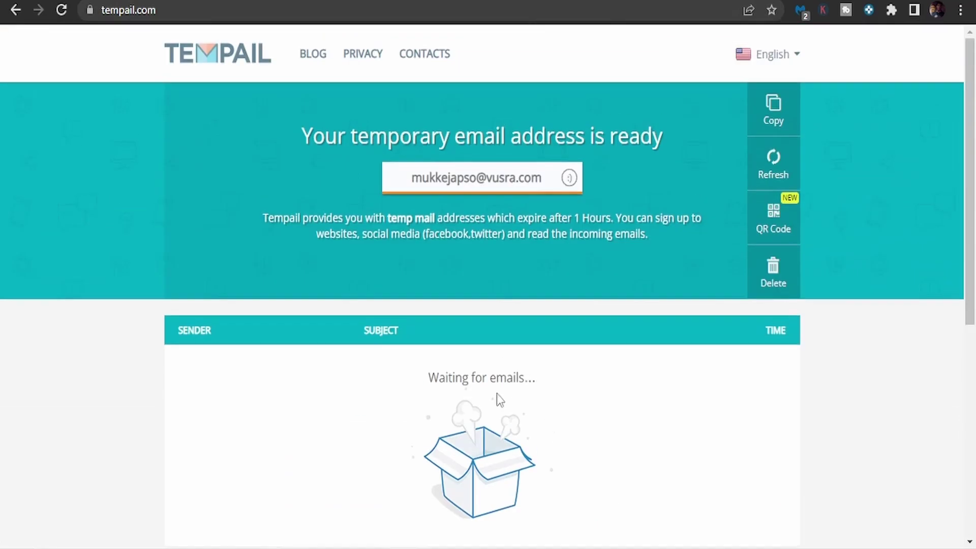
drag(524, 186, 544, 182)
right_click(530, 182)
click(529, 189)
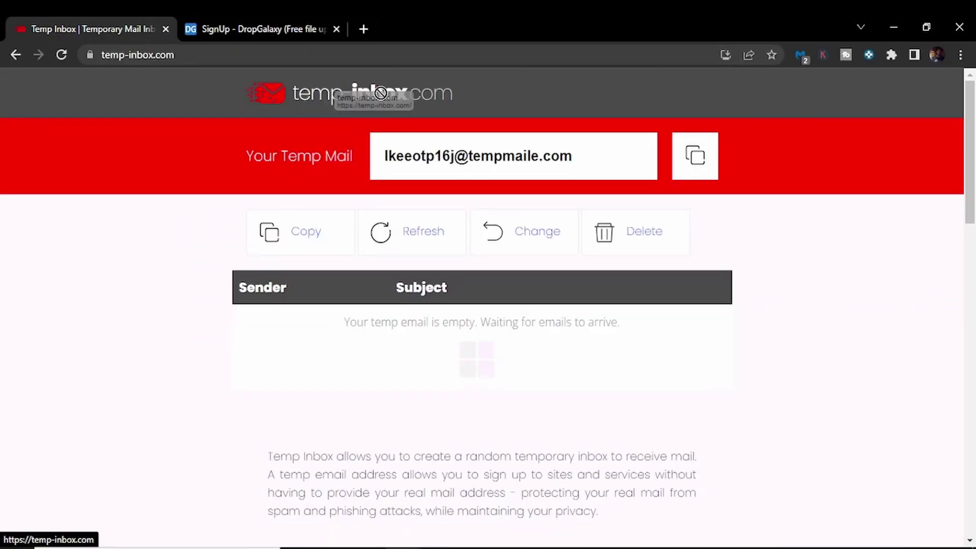
scroll(523, 294, down, 6)
scroll(524, 292, up, 3)
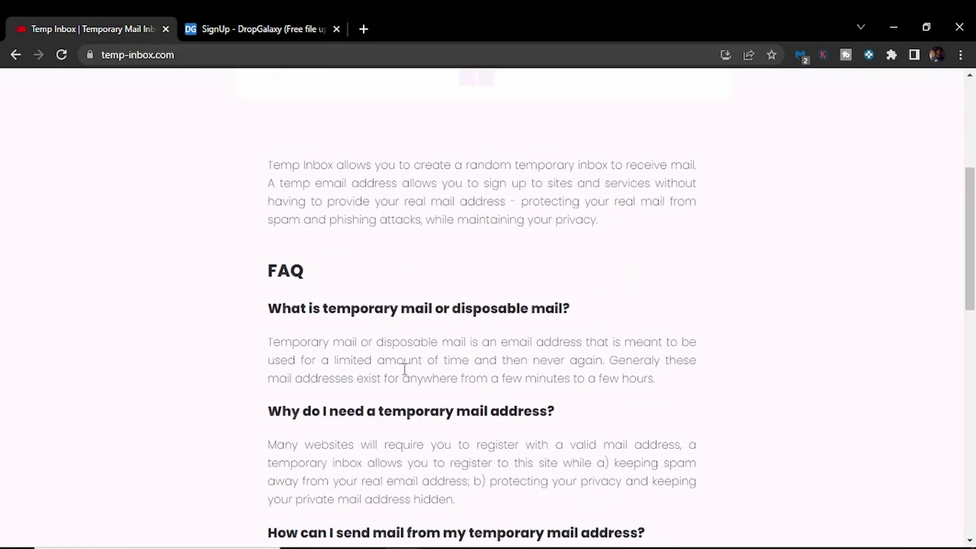
scroll(424, 373, down, 3)
scroll(453, 372, down, 3)
scroll(453, 372, down, 1)
scroll(455, 381, down, 3)
scroll(458, 379, up, 4)
scroll(458, 380, up, 8)
scroll(458, 379, up, 3)
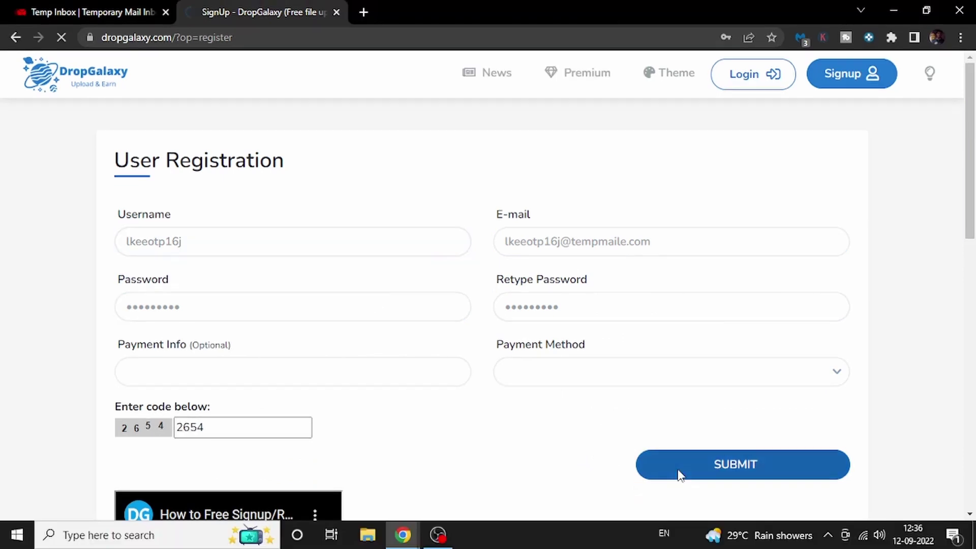
Step: Submit the DropGalaxy registration with the Temp Inbox address and return to the temp inbox page
click(678, 492)
click(130, 9)
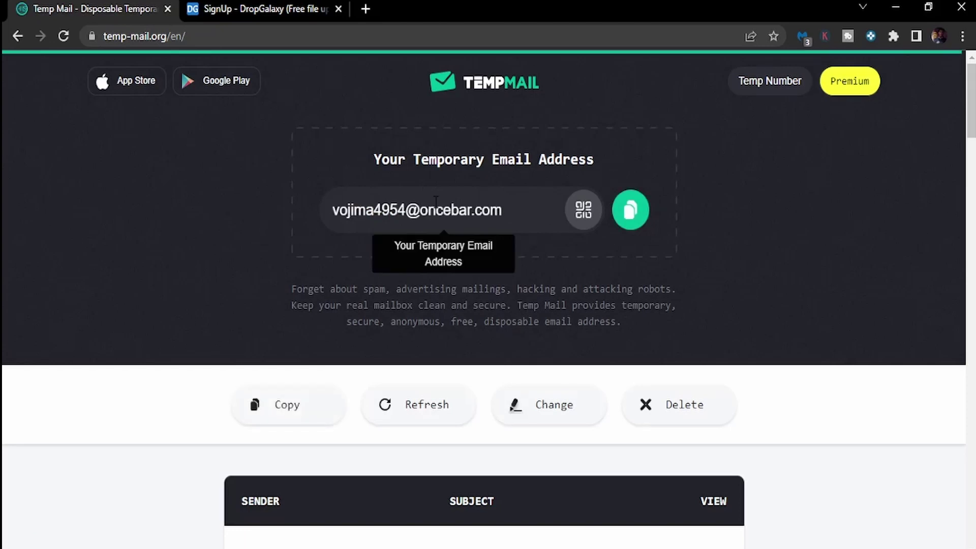
scroll(649, 374, down, 3)
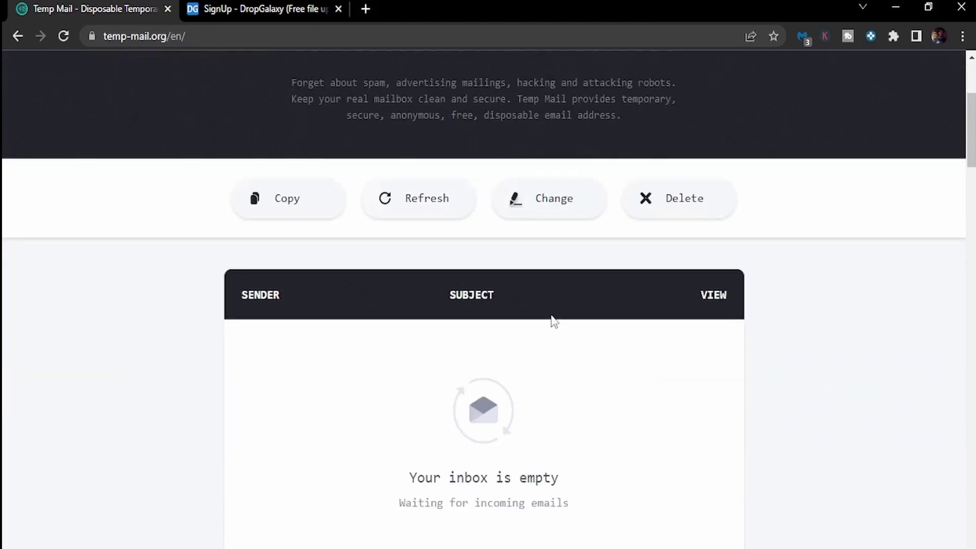
scroll(552, 321, up, 3)
Step: Copy the Temp Mail address and submit a DropGalaxy registration using it
click(631, 212)
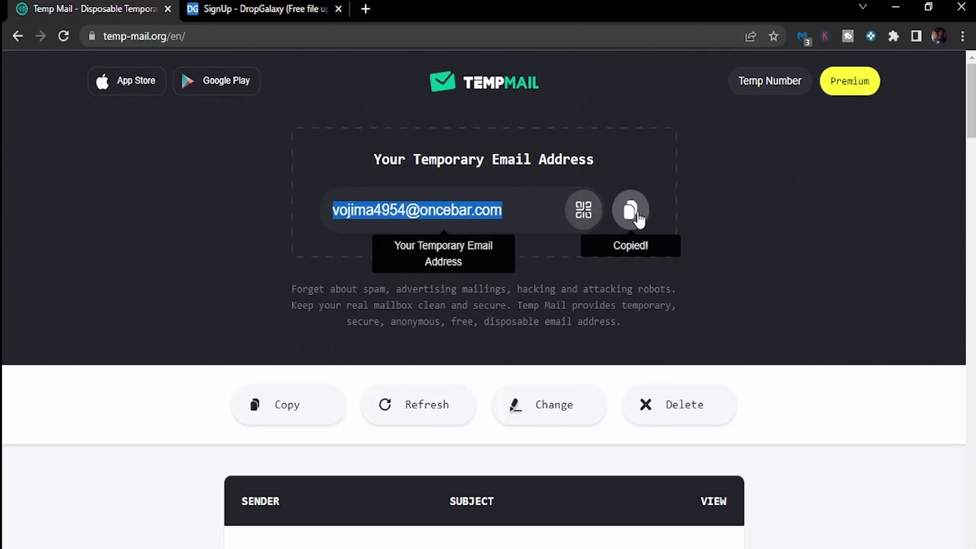
click(262, 8)
click(549, 268)
key(ctrl+v)
click(338, 337)
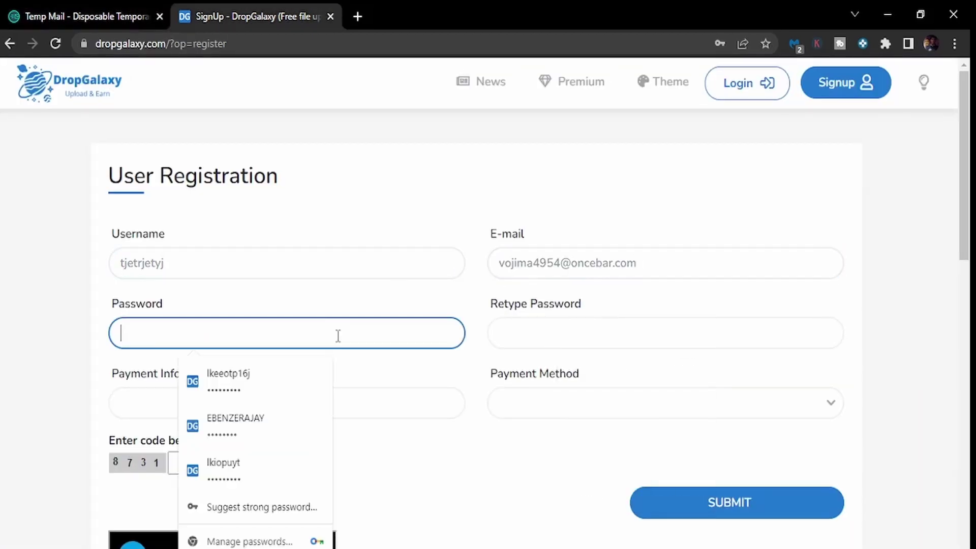
text(••••)
click(539, 337)
text(••••••)
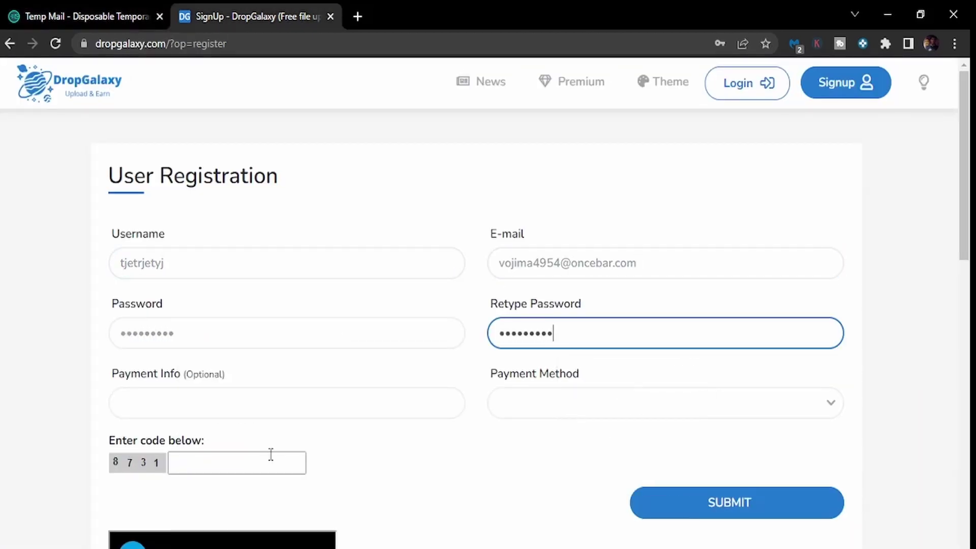
click(728, 515)
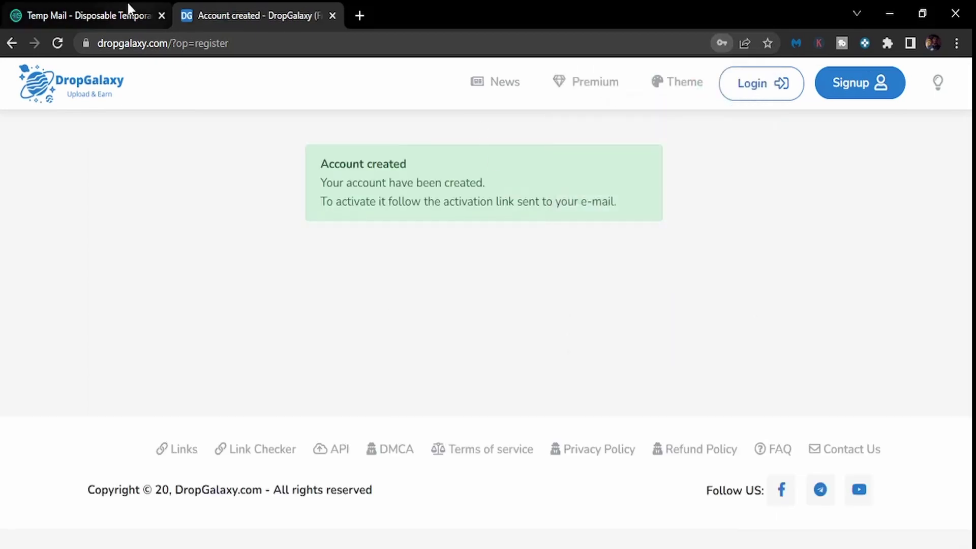
Step: Refresh the Temp Mail inbox for the confirmation, then search the web for '10minutemail'
click(106, 10)
click(414, 436)
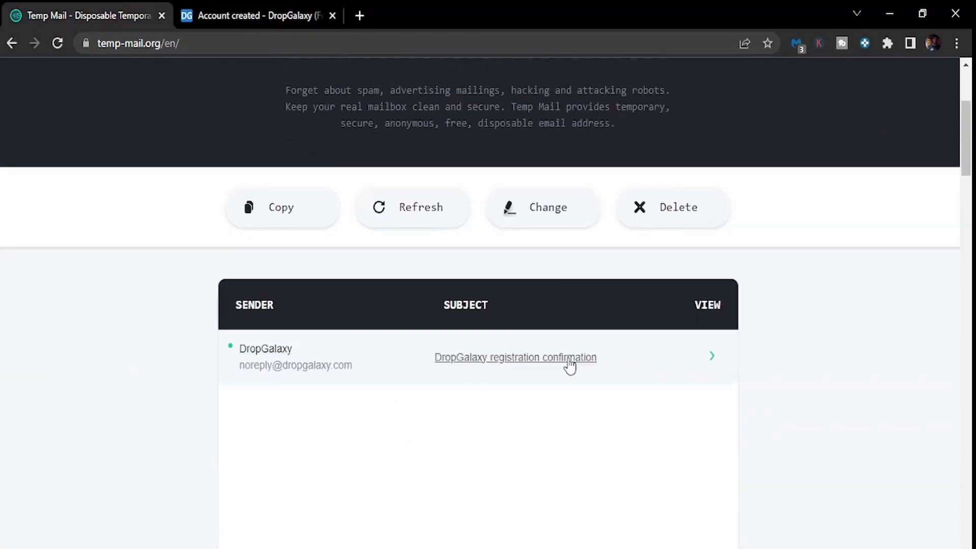
scroll(448, 380, up, 2)
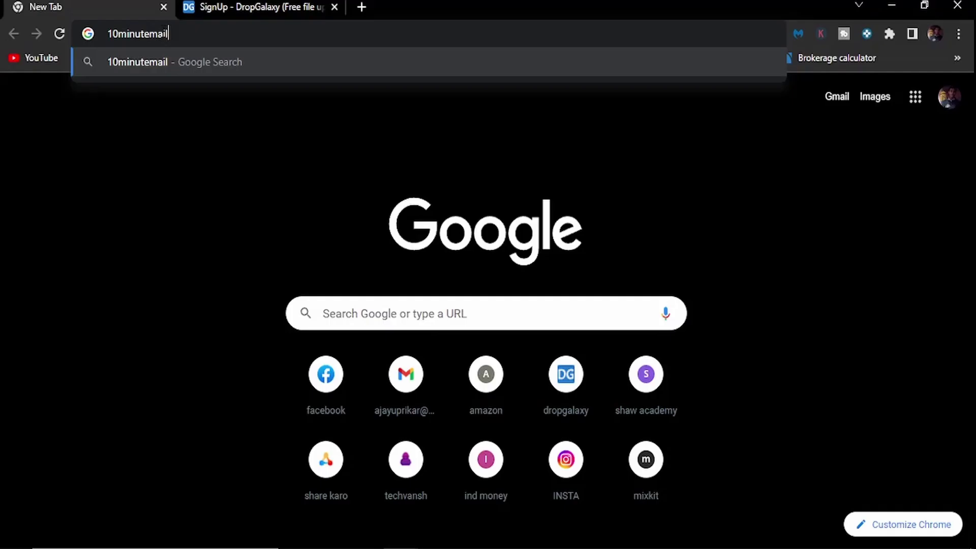
key(Return)
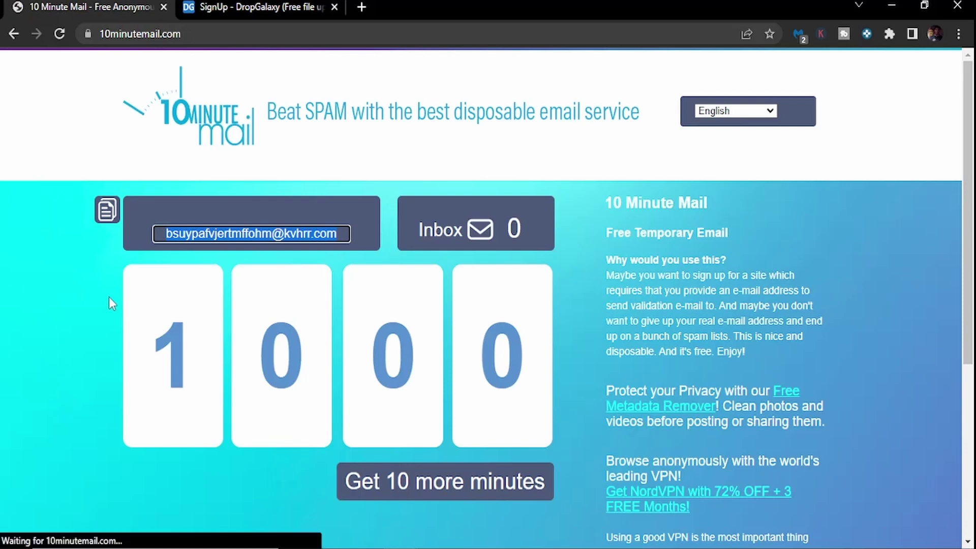
Step: Copy the 10 Minute Mail address and submit a DropGalaxy registration with it
right_click(279, 236)
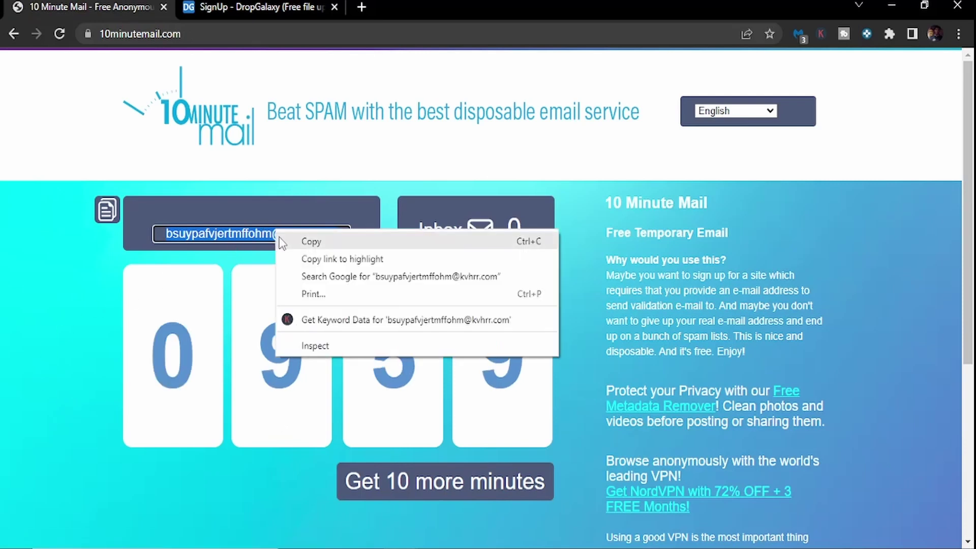
click(302, 242)
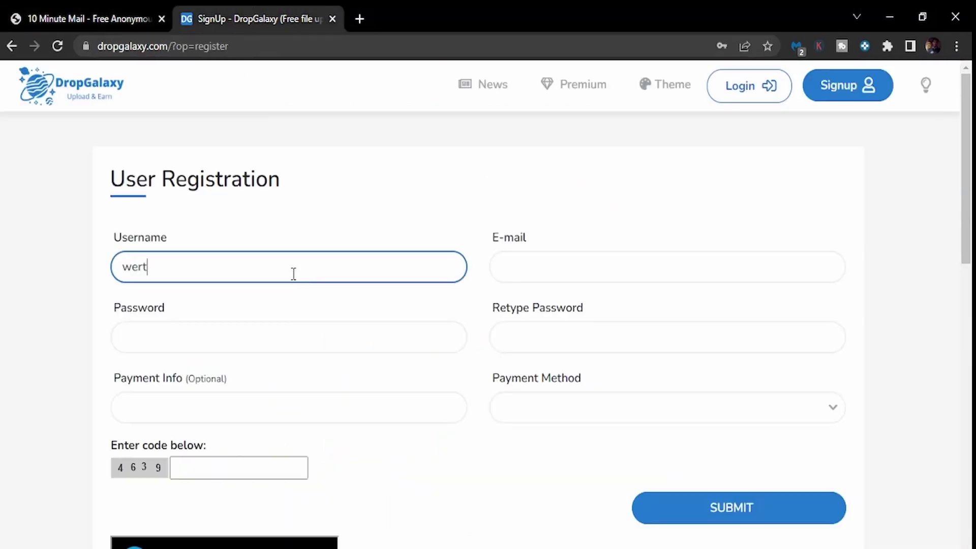
key(Tab)
key(ctrl+v)
click(362, 333)
click(565, 340)
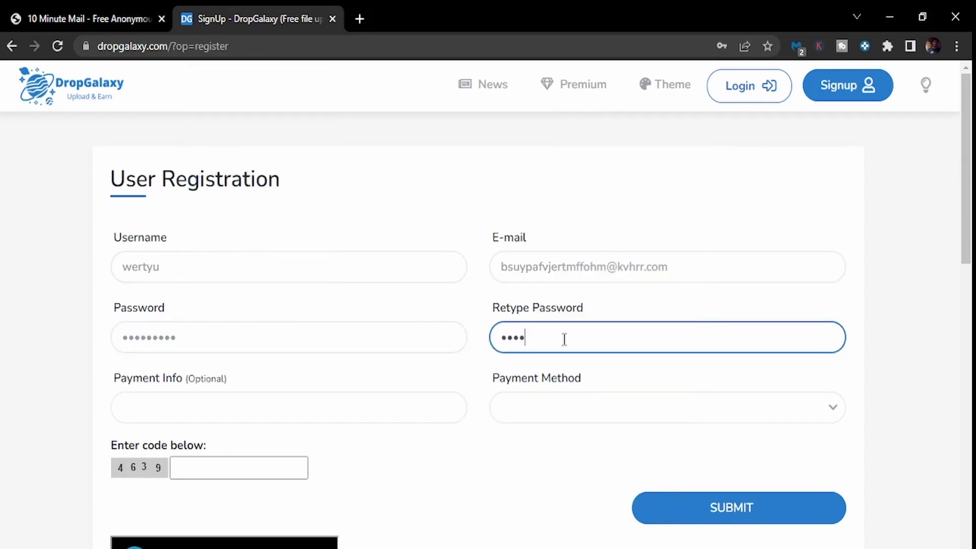
click(652, 508)
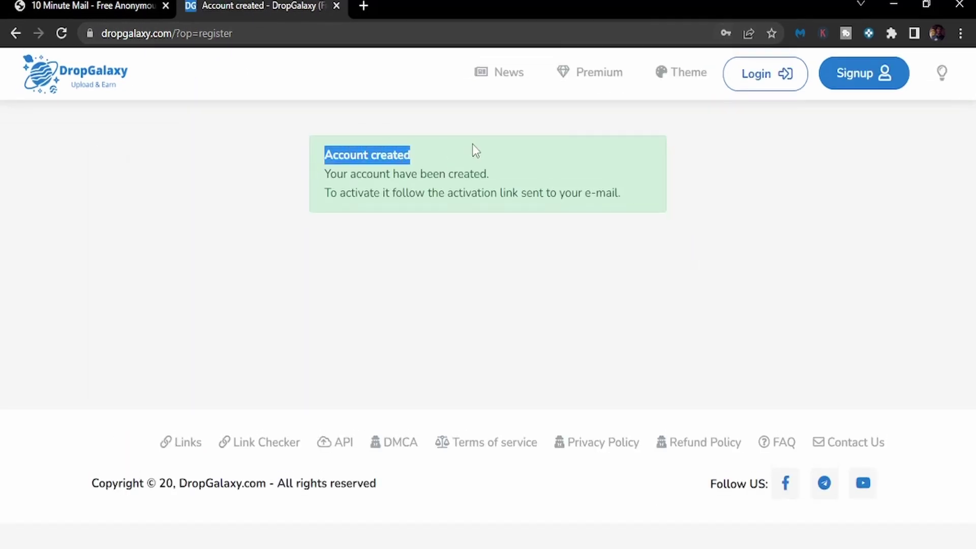
Step: Return to 10 Minute Mail and show the arrived confirmation in its inbox list
click(478, 258)
click(89, 5)
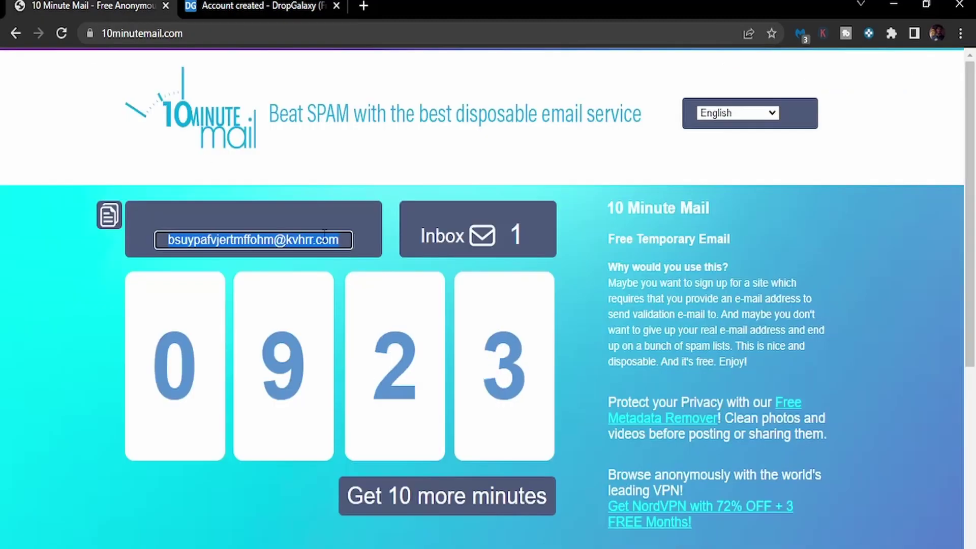
click(494, 242)
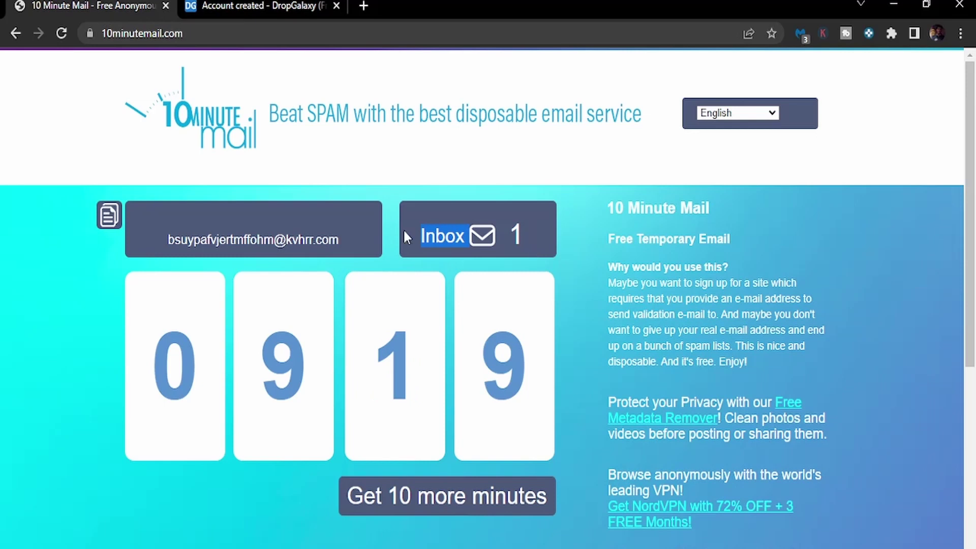
drag(403, 229, 540, 230)
click(549, 231)
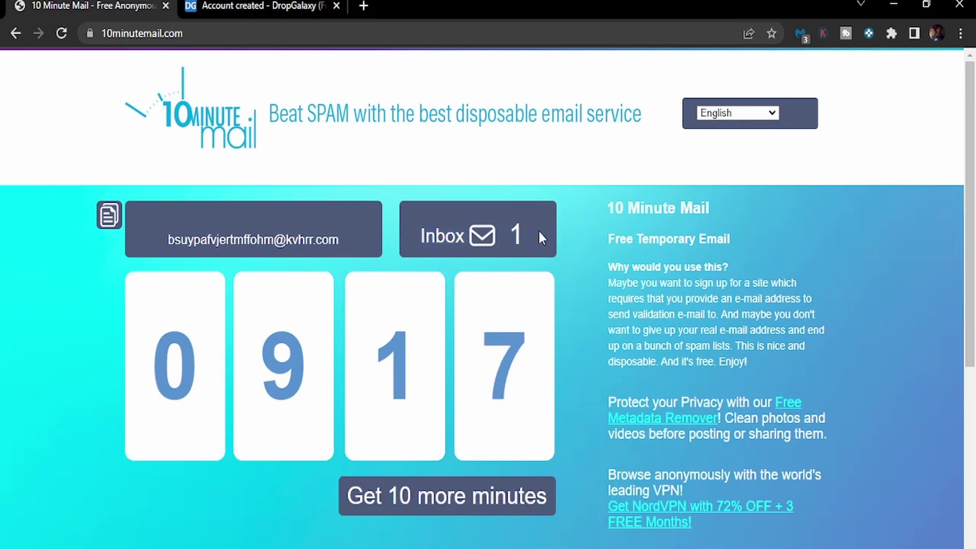
click(472, 234)
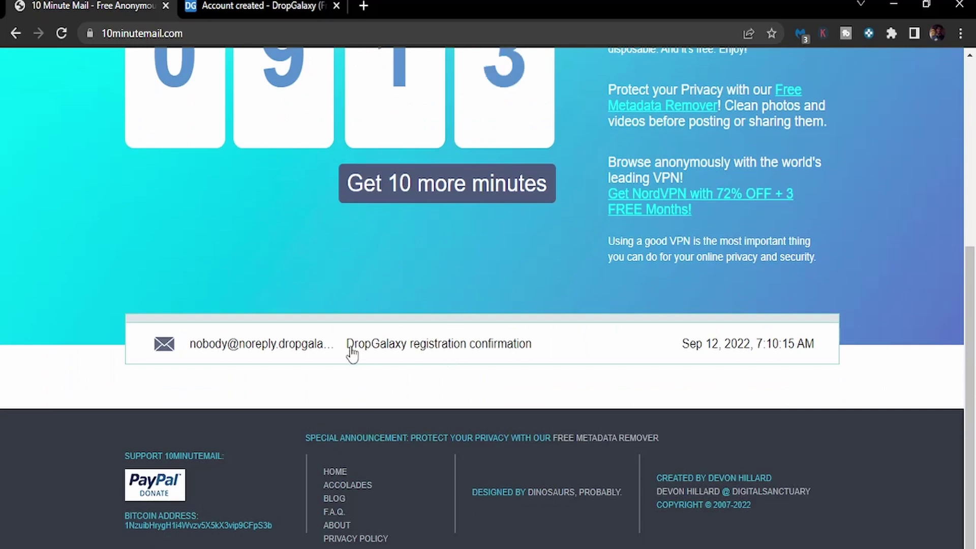